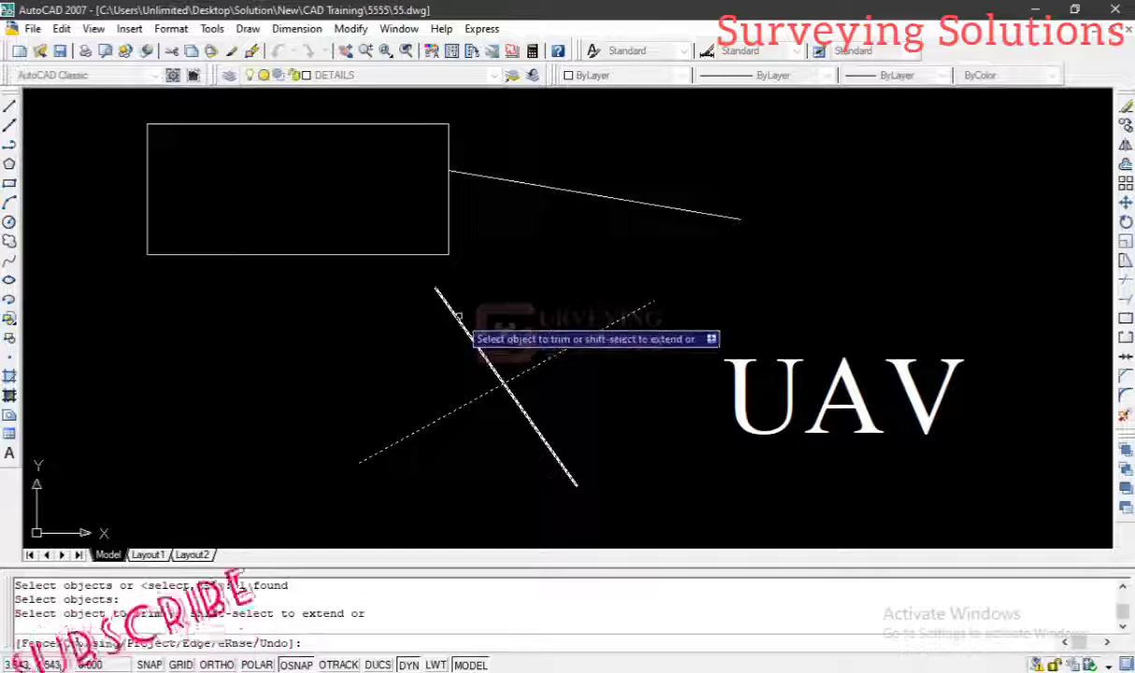
- Try trimming the upper part of the steep descending line at its crossing with the rising line, and undo the trim
{"action": "left_click", "coordinate": [456, 321]}
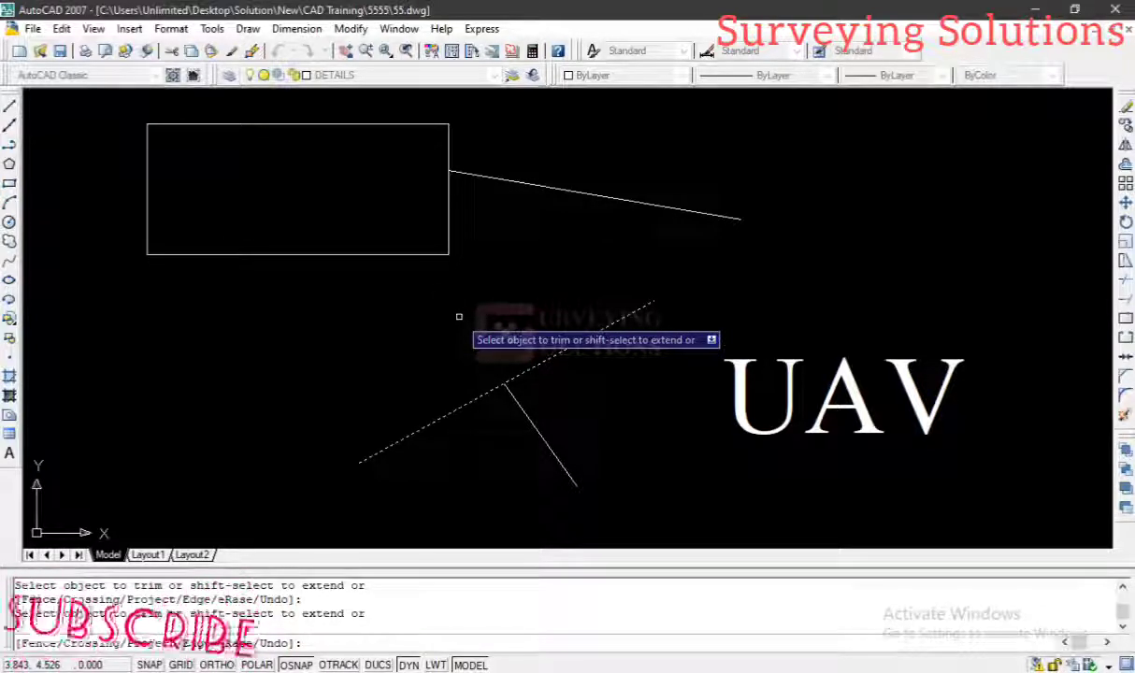
{"action": "key", "text": "Escape"}
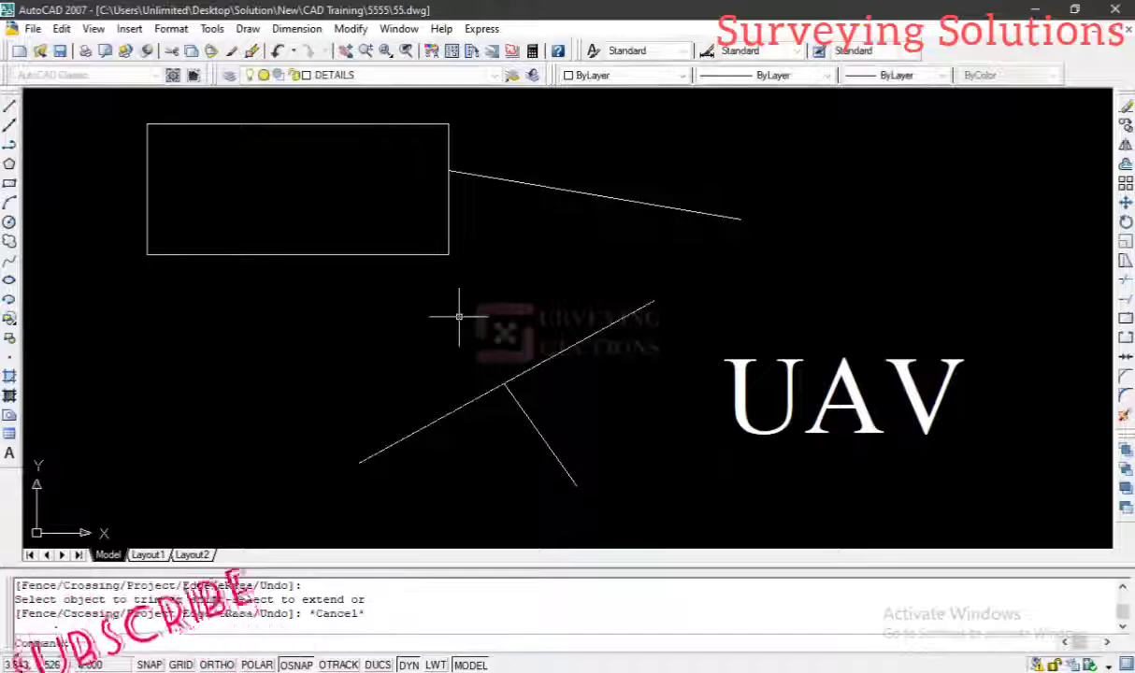
{"action": "key", "text": "ctrl+z"}
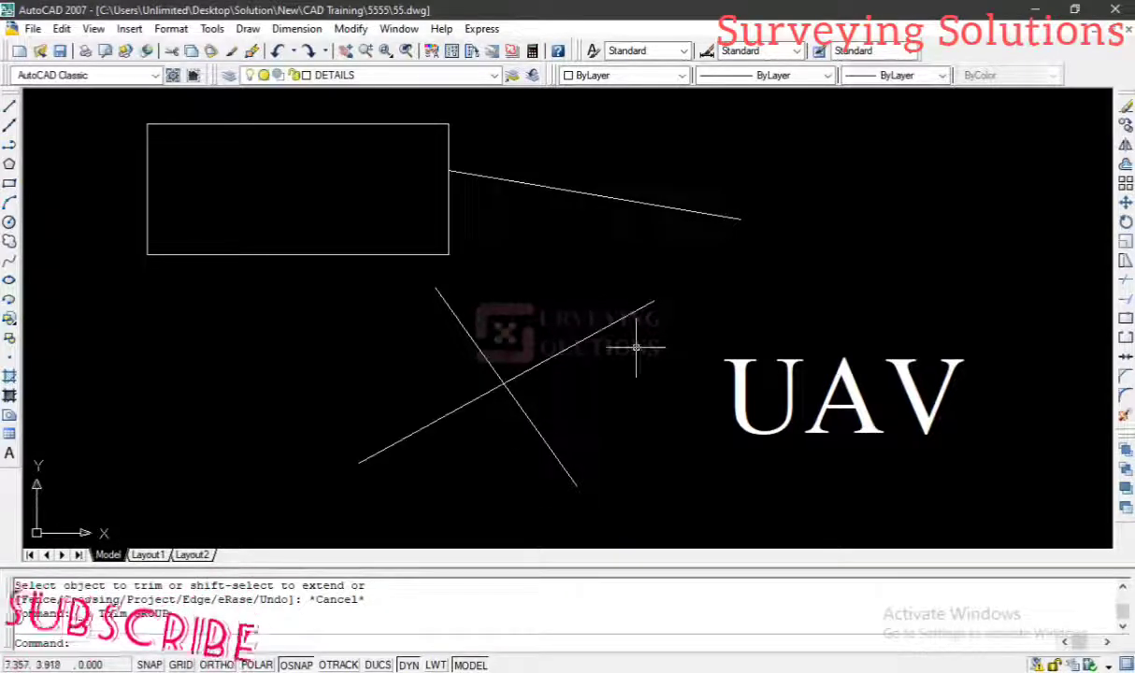
- Trim the lower-left part of the rising line, using the steep descending line as the cutting edge
{"action": "left_click", "coordinate": [1124, 281]}
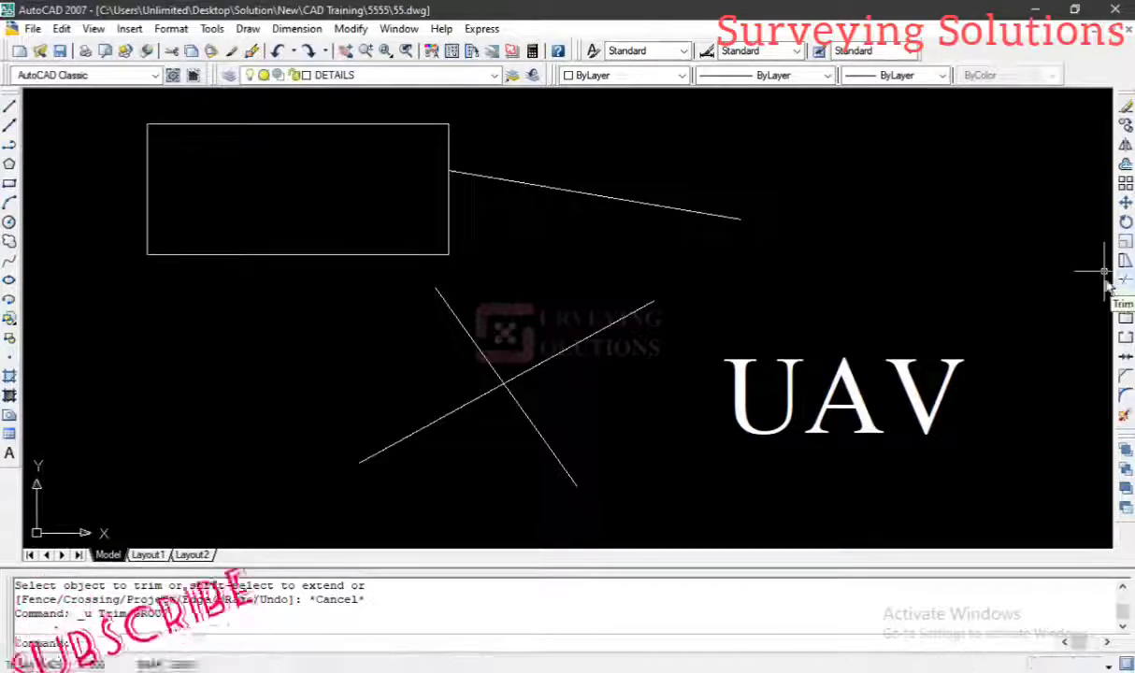
{"action": "left_click", "coordinate": [467, 328]}
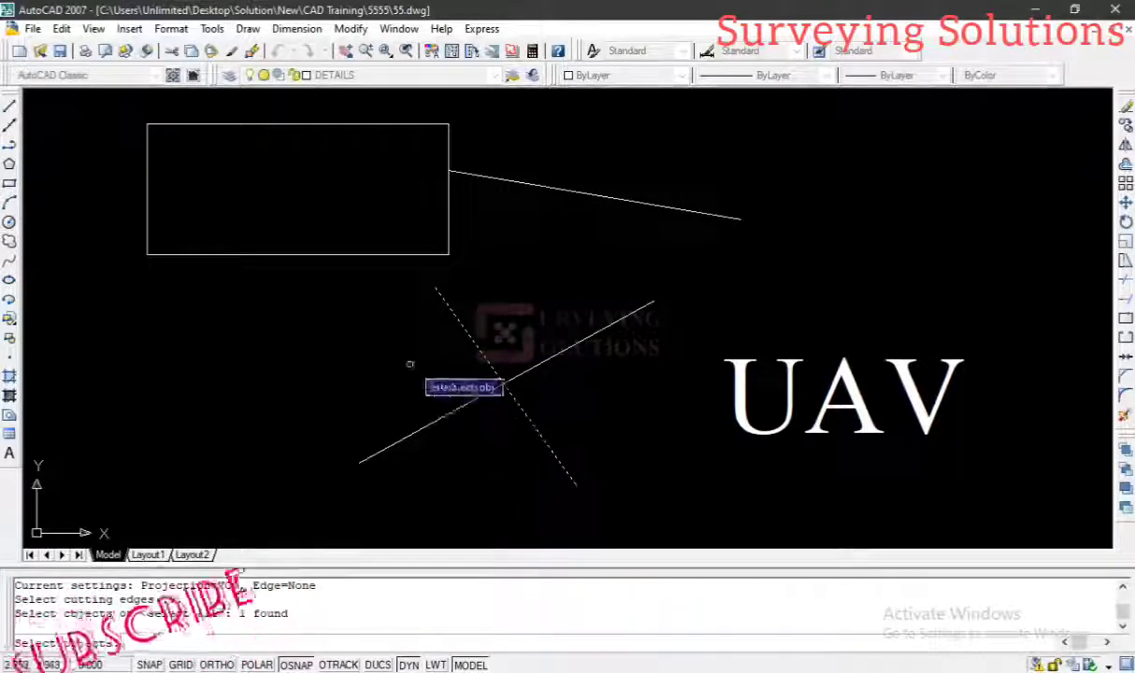
{"action": "key", "text": "Return"}
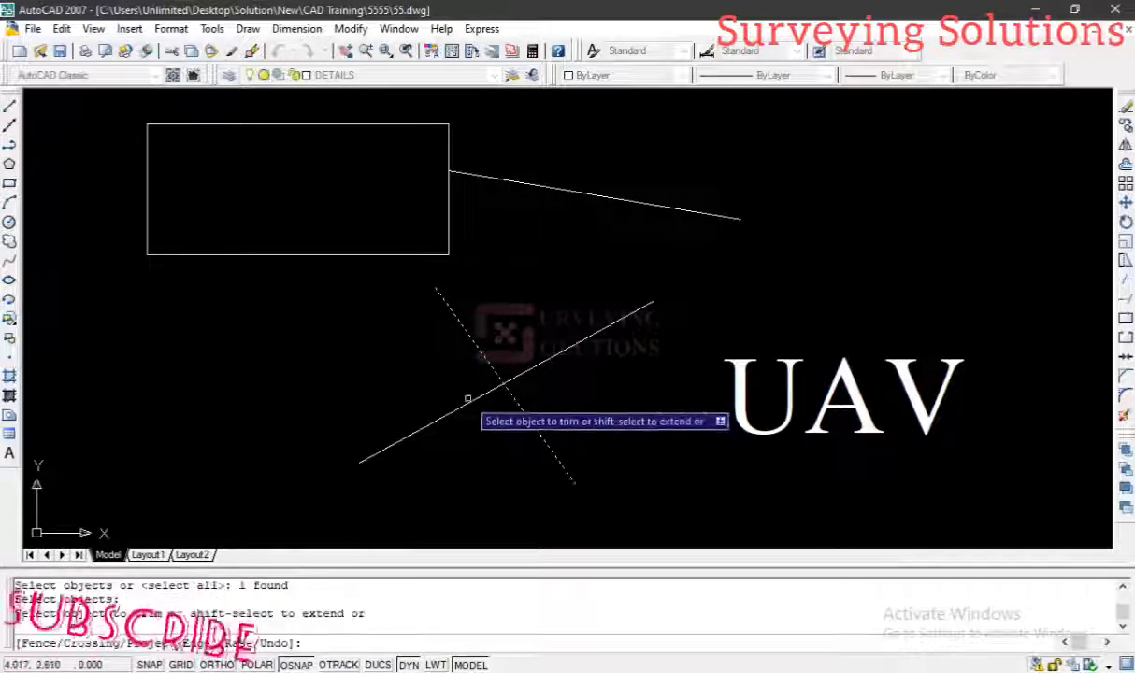
{"action": "left_click", "coordinate": [467, 401]}
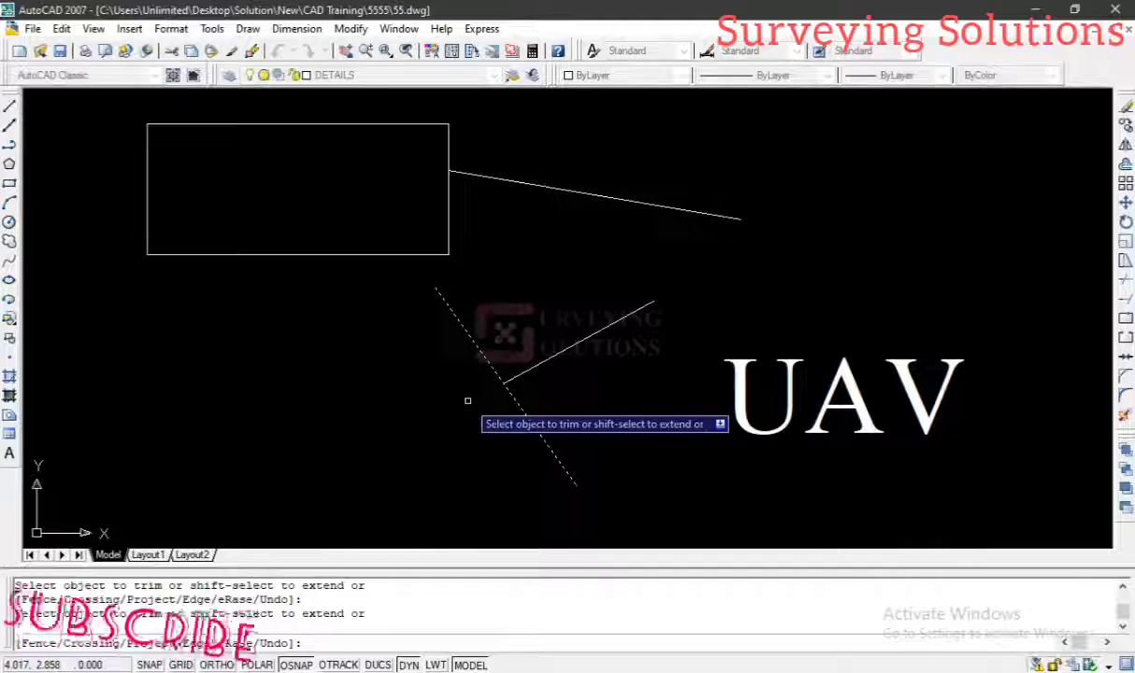
{"action": "key", "text": "Escape"}
{"action": "key", "text": "Escape"}
{"action": "key", "text": "Escape"}
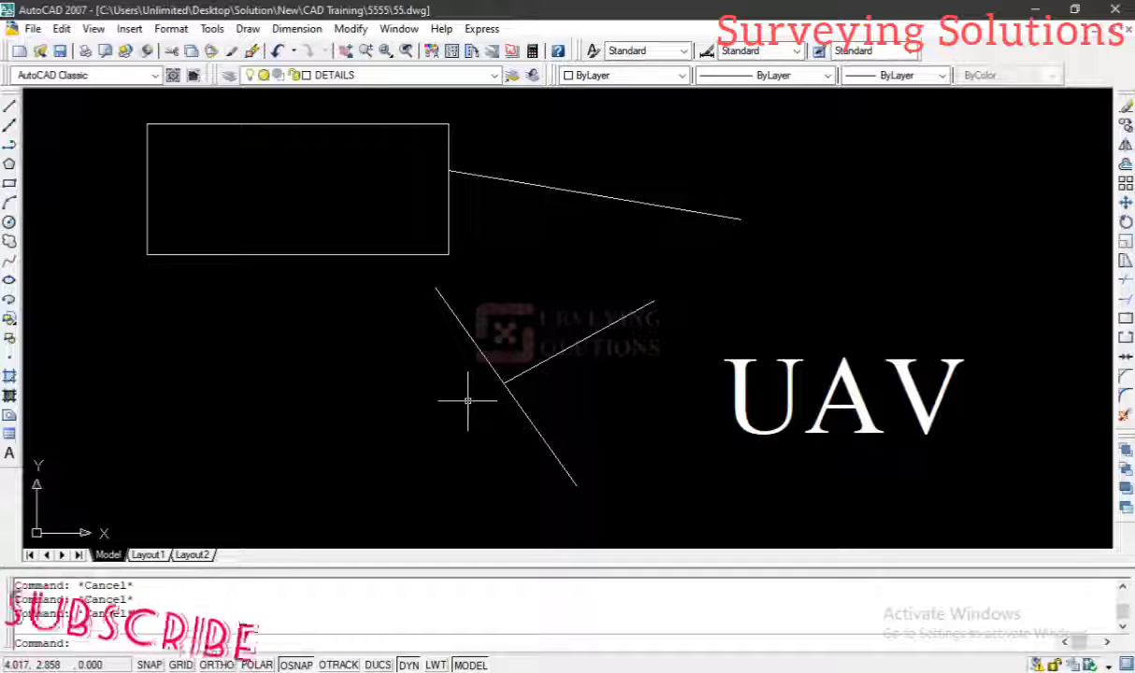
- Copy the UAV text to the clipboard and paste a duplicate below the rectangle, beside the trimmed lines
{"action": "left_click", "coordinate": [791, 395]}
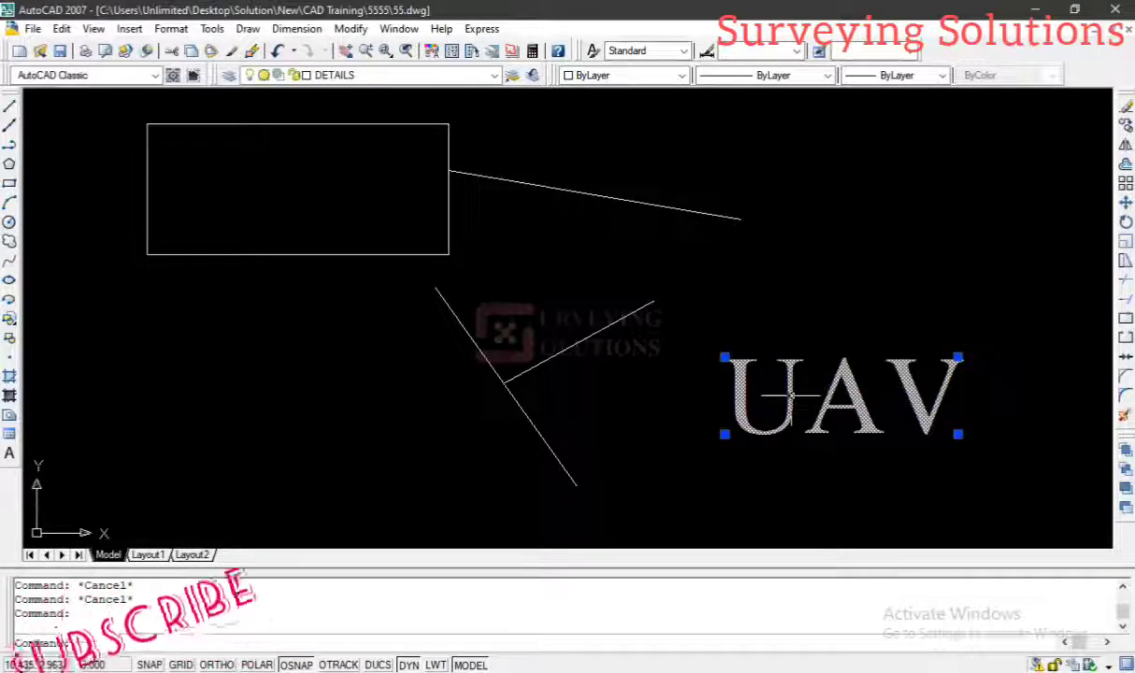
{"action": "key", "text": "Escape"}
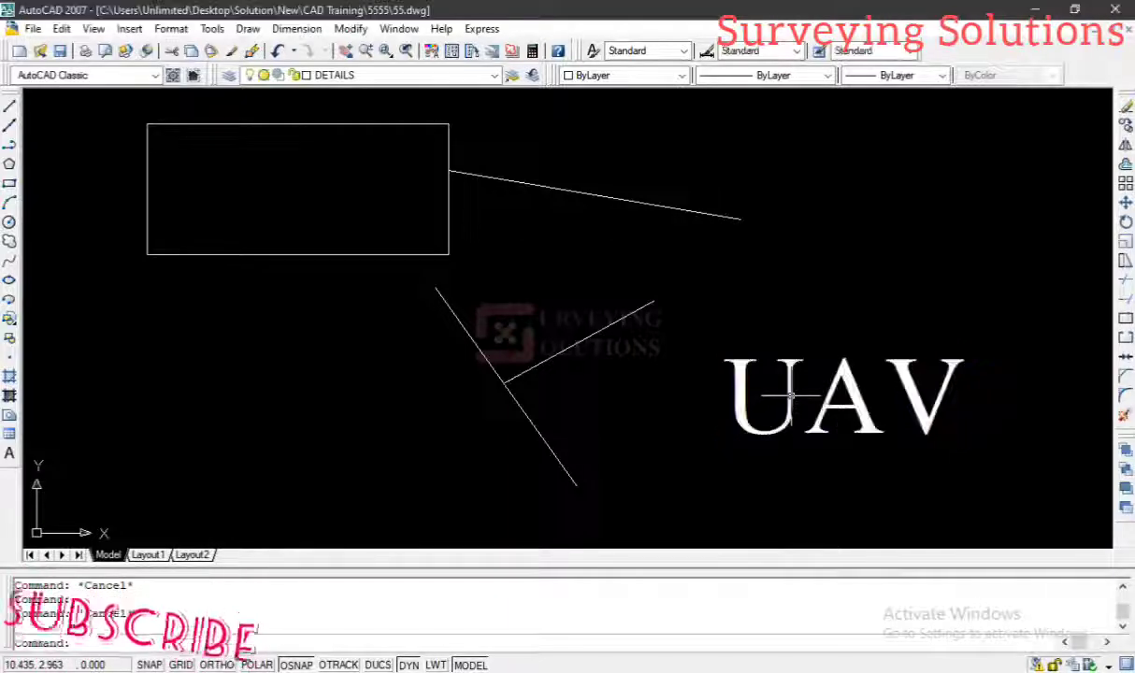
{"action": "left_click", "coordinate": [785, 395]}
{"action": "right_click", "coordinate": [785, 395]}
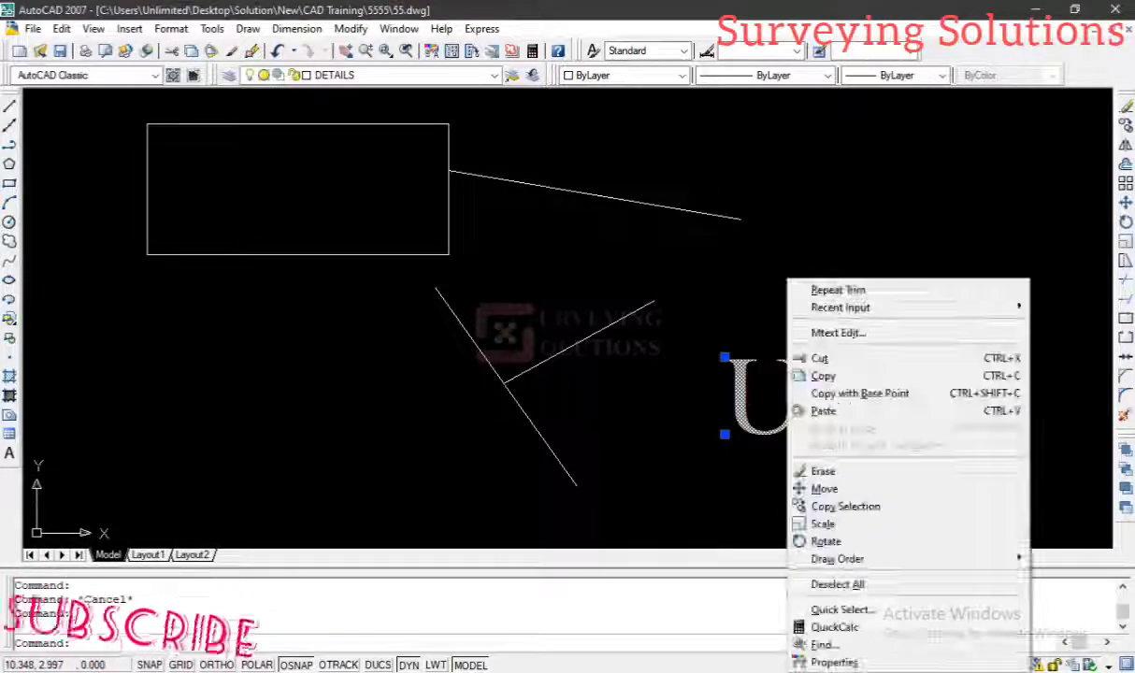
{"action": "left_click", "coordinate": [822, 377]}
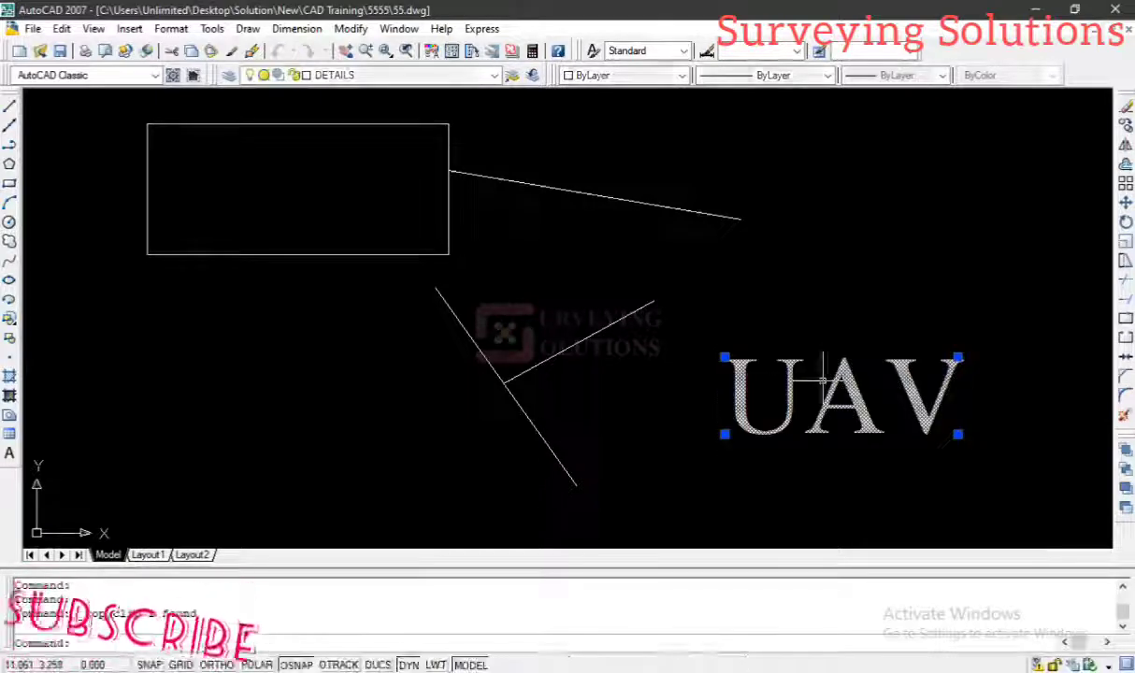
{"action": "key", "text": "Escape"}
{"action": "right_click", "coordinate": [235, 321]}
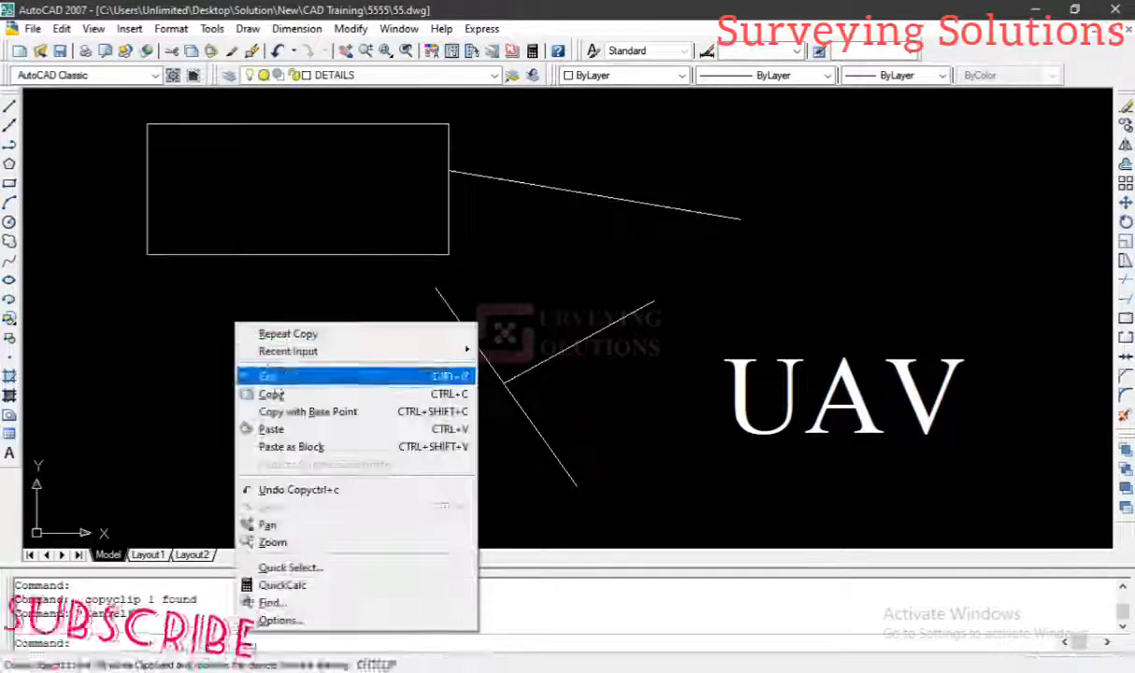
{"action": "left_click", "coordinate": [291, 429]}
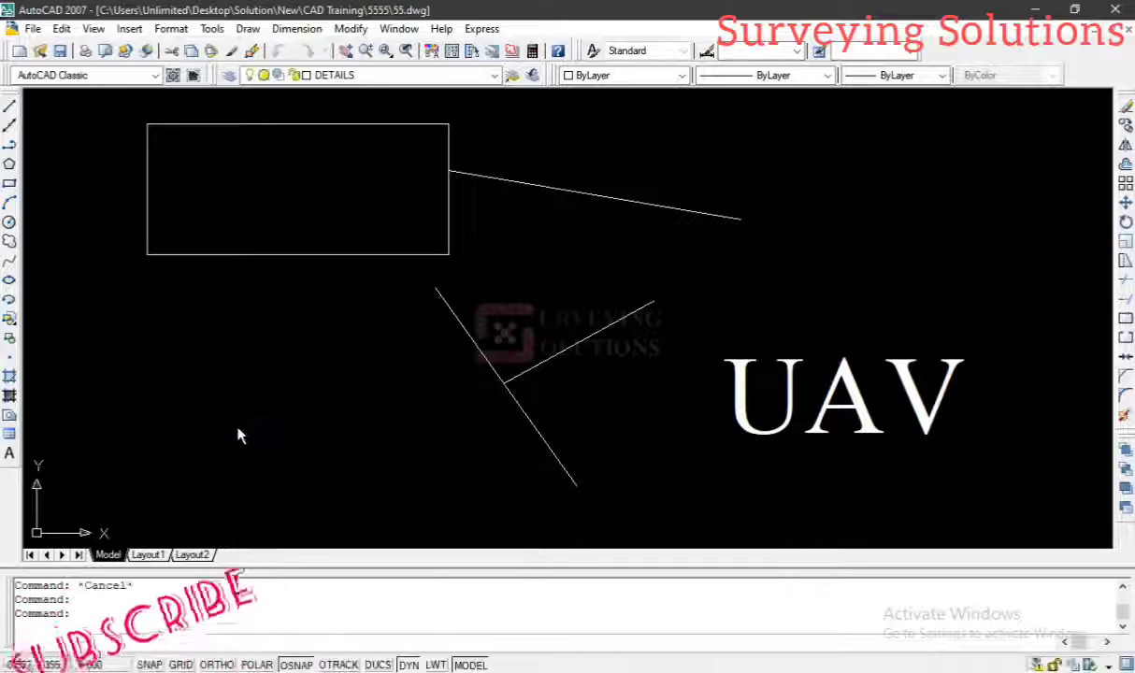
{"action": "left_click", "coordinate": [181, 422]}
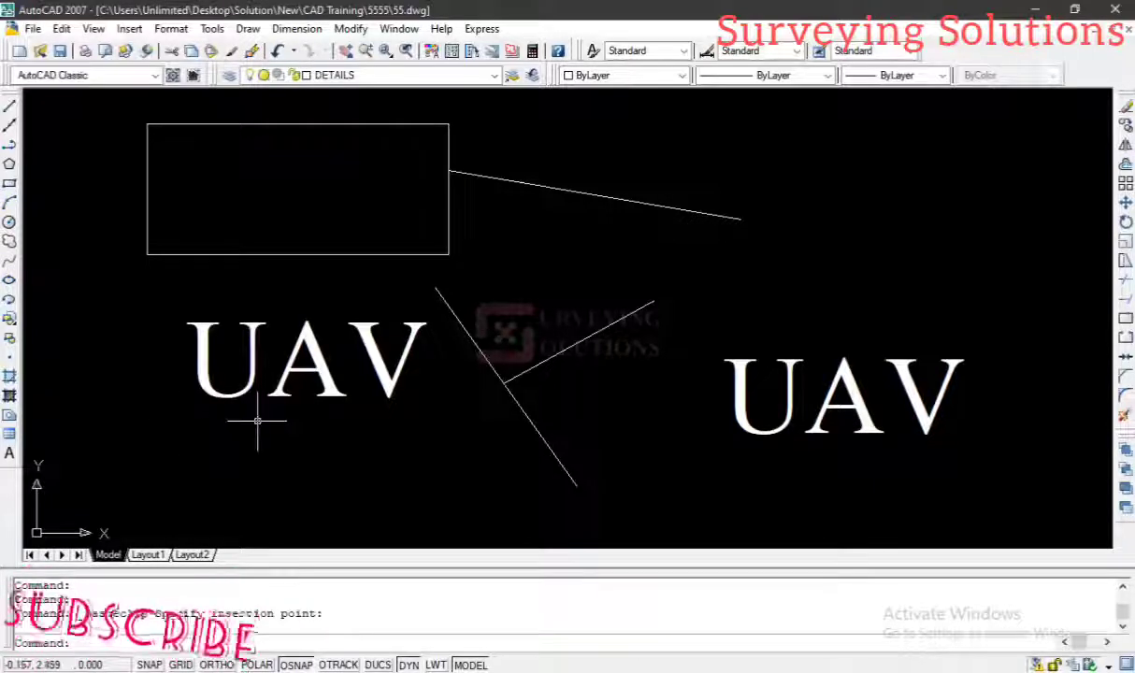
{"action": "key", "text": "Escape"}
{"action": "key", "text": "Escape"}
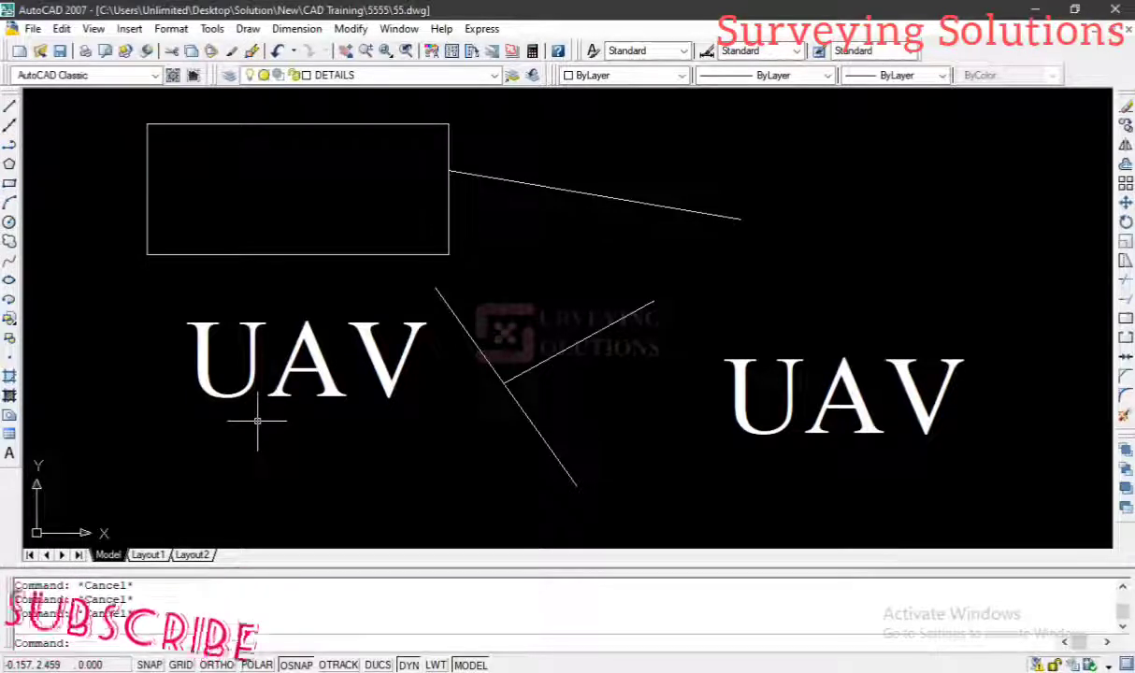
- Copy the original UAV text from a base point on its U to six spots: four above it, one low beside the lines, one over the rectangle's lower edge
{"action": "left_click", "coordinate": [738, 418]}
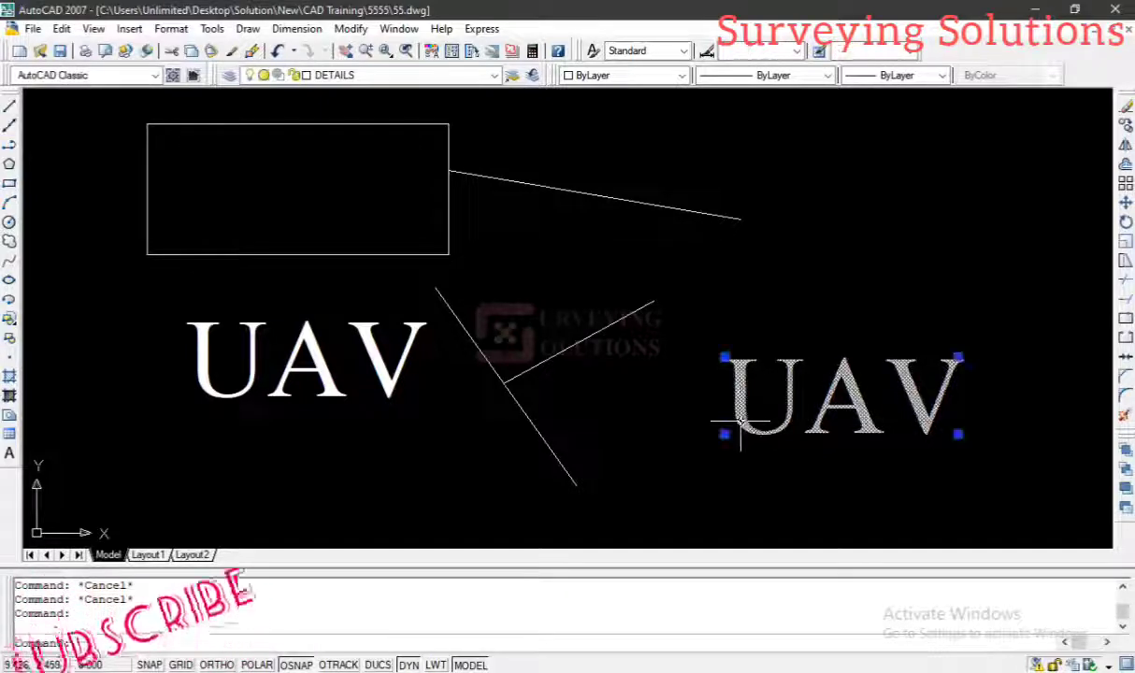
{"action": "type", "text": "co"}
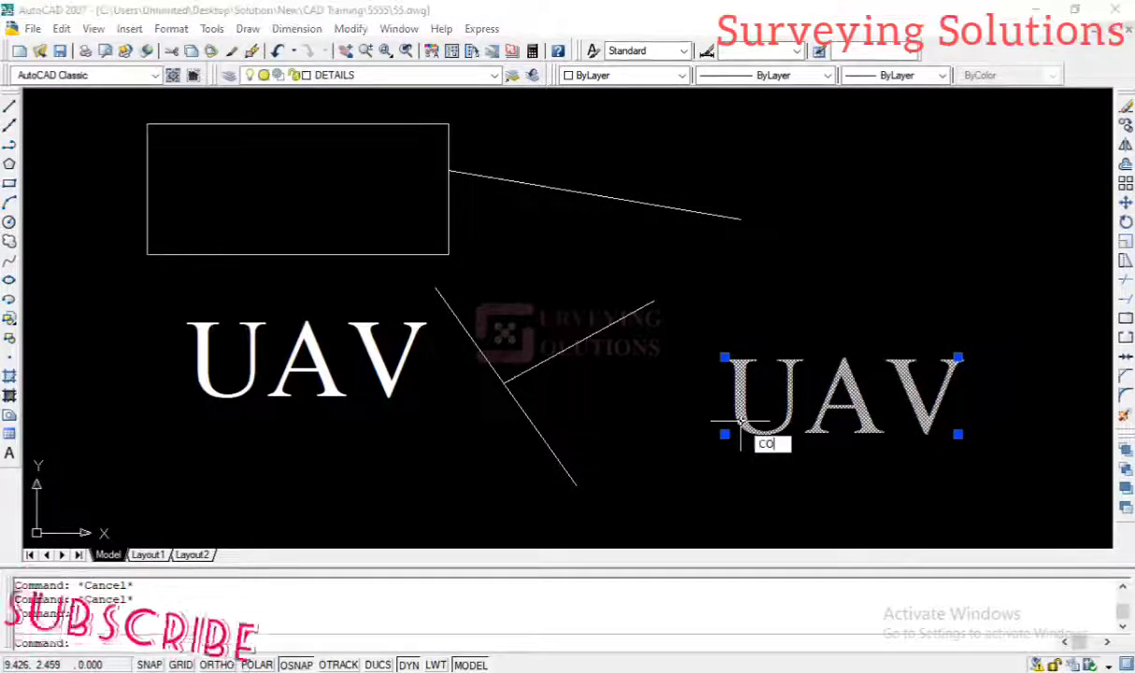
{"action": "key", "text": "Return"}
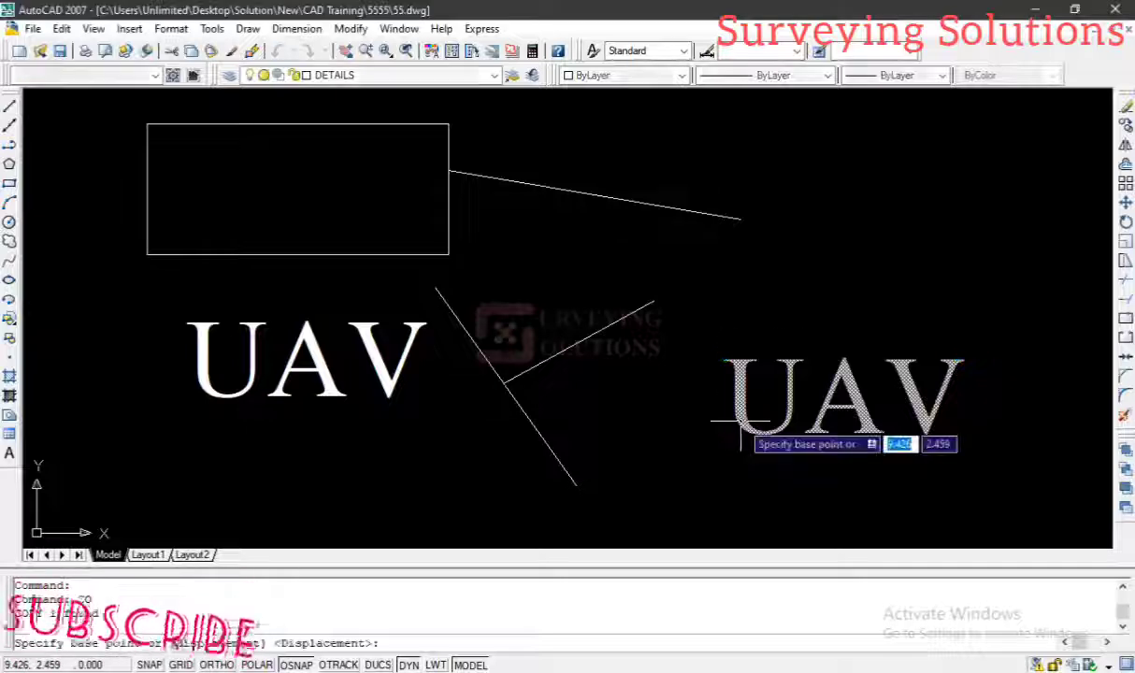
{"action": "left_click", "coordinate": [740, 423]}
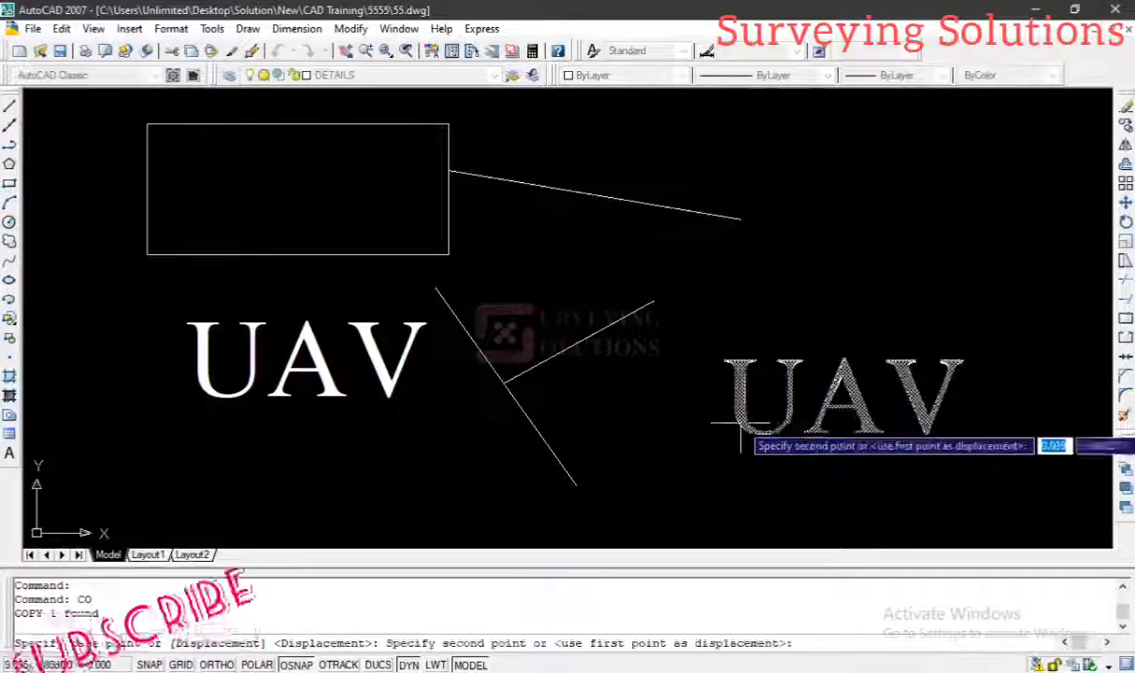
{"action": "left_click", "coordinate": [815, 166]}
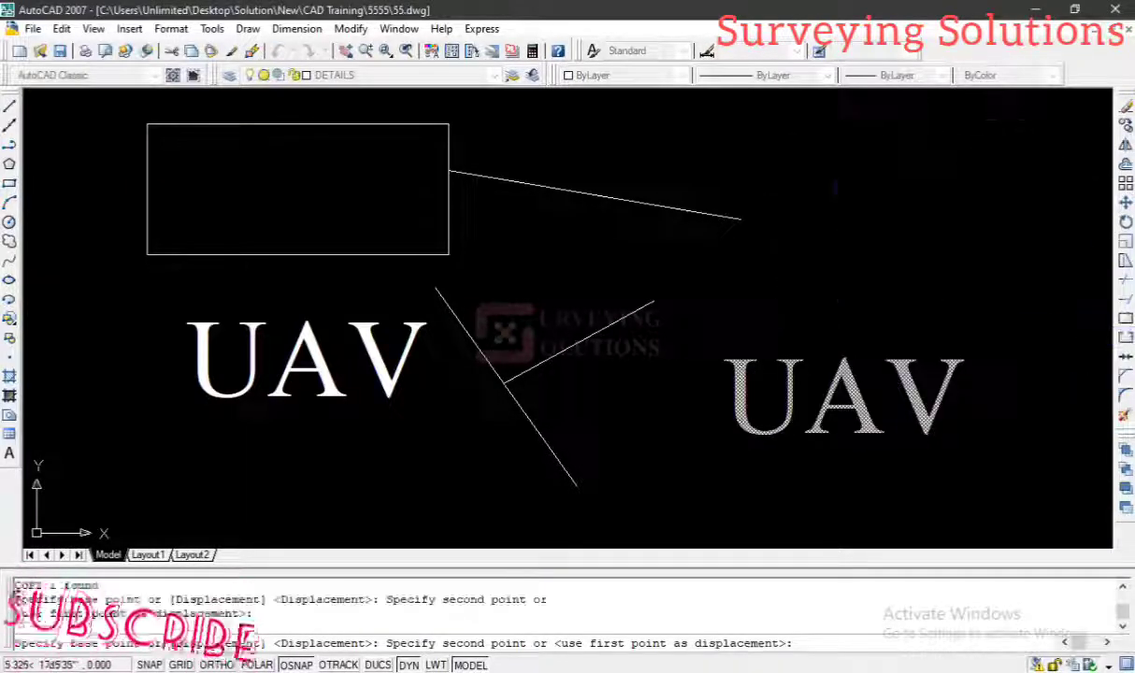
{"action": "left_click", "coordinate": [793, 269]}
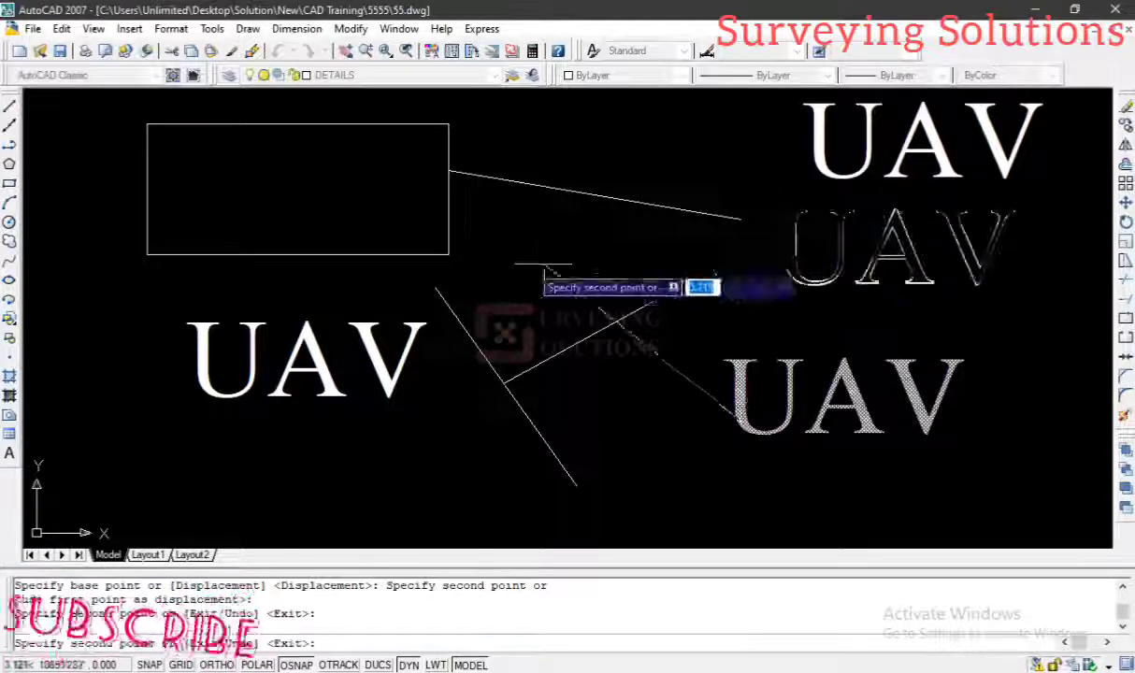
{"action": "left_click", "coordinate": [324, 502]}
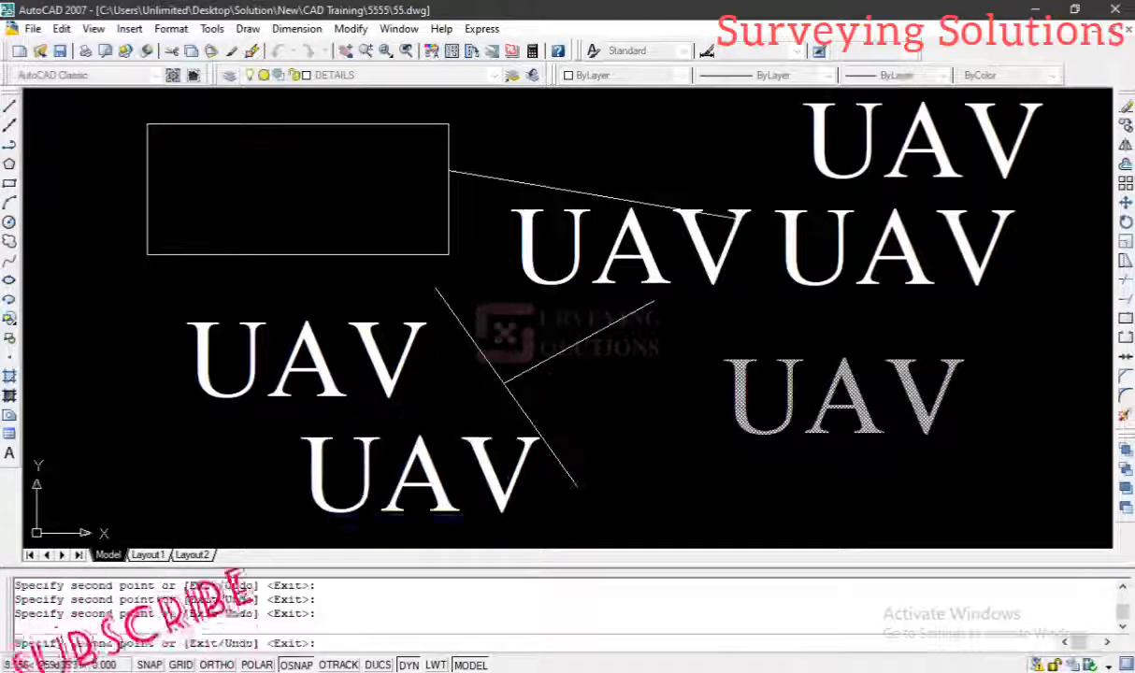
{"action": "left_click", "coordinate": [554, 173]}
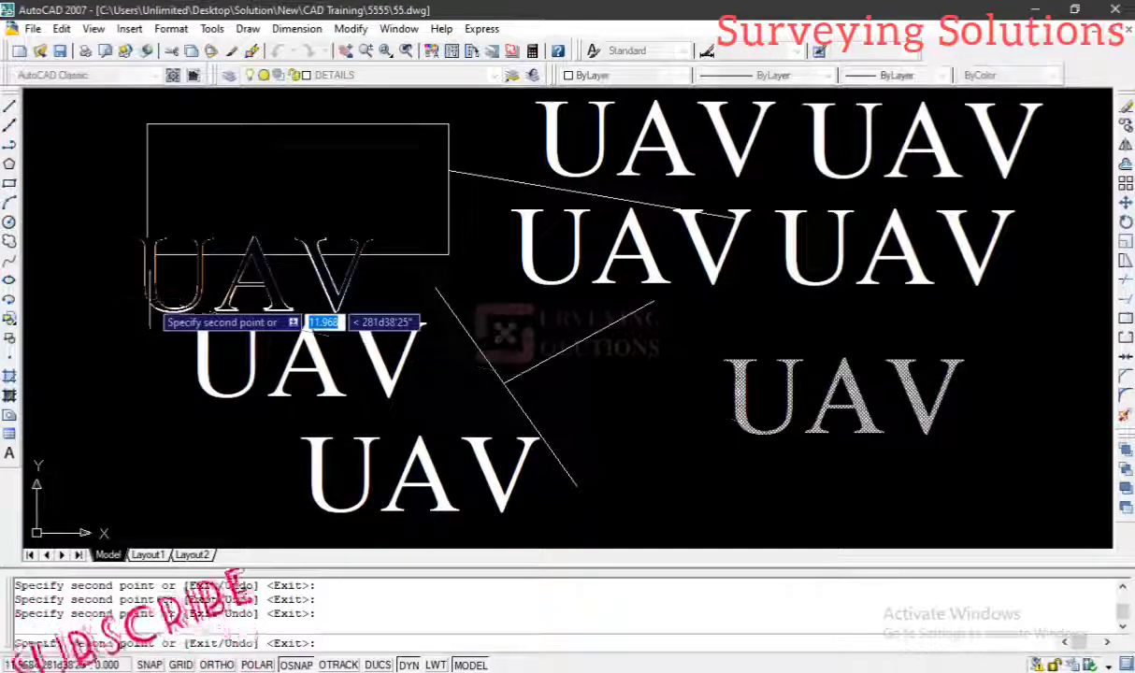
{"action": "left_click", "coordinate": [150, 300]}
{"action": "key", "text": "Return"}
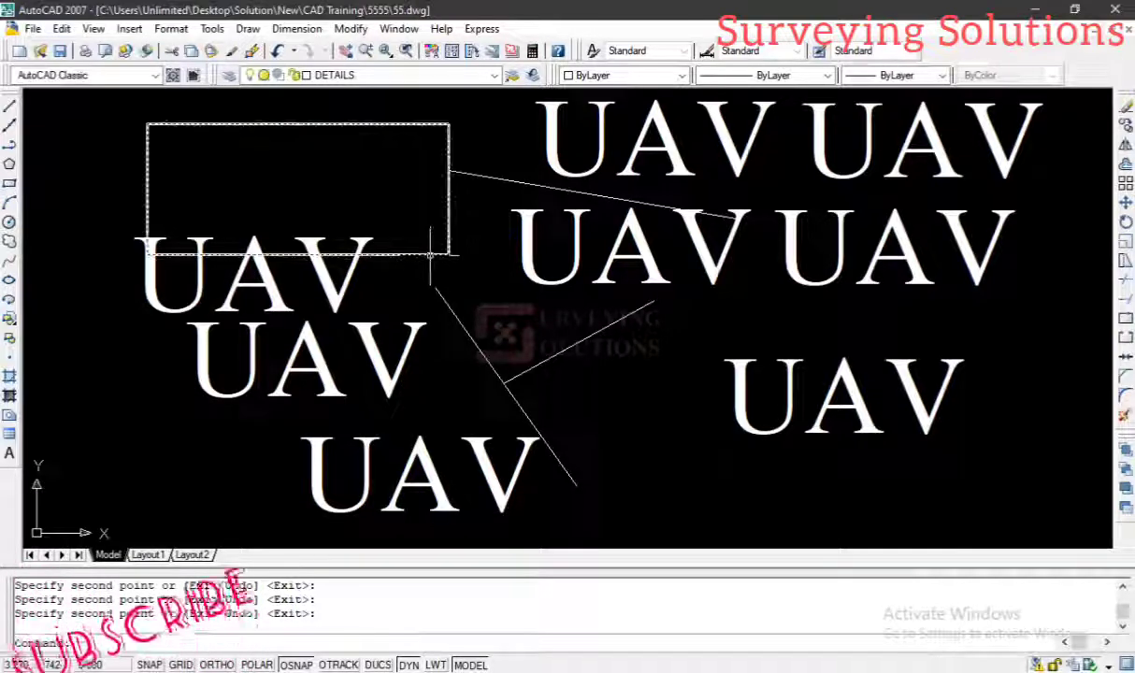
{"action": "key", "text": "Return"}
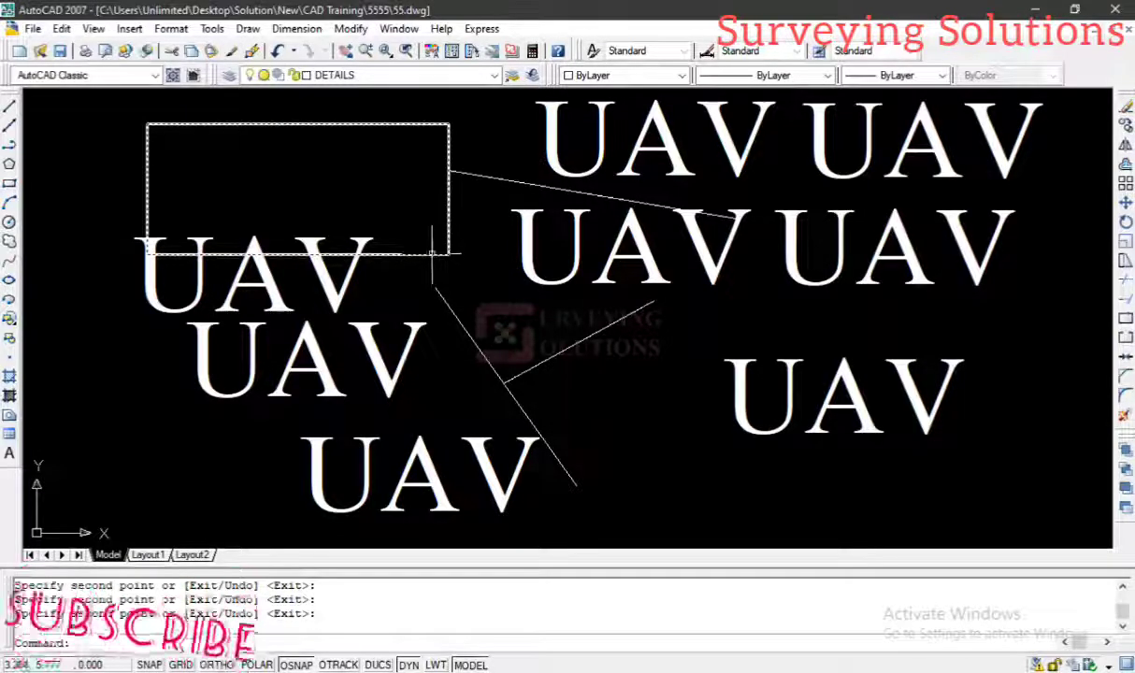